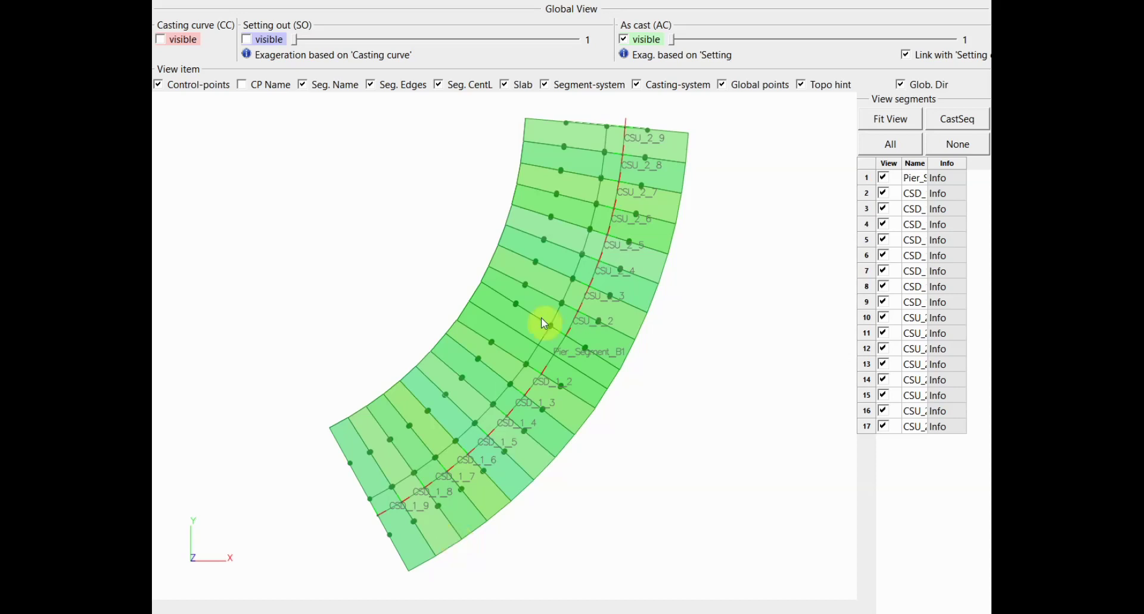
Step: Exaggerate the as-cast geometry by a factor of about 1.1e+02 in the global view
{"action": "left_click_drag", "start_coordinate": [675, 40], "coordinate": [833, 46]}
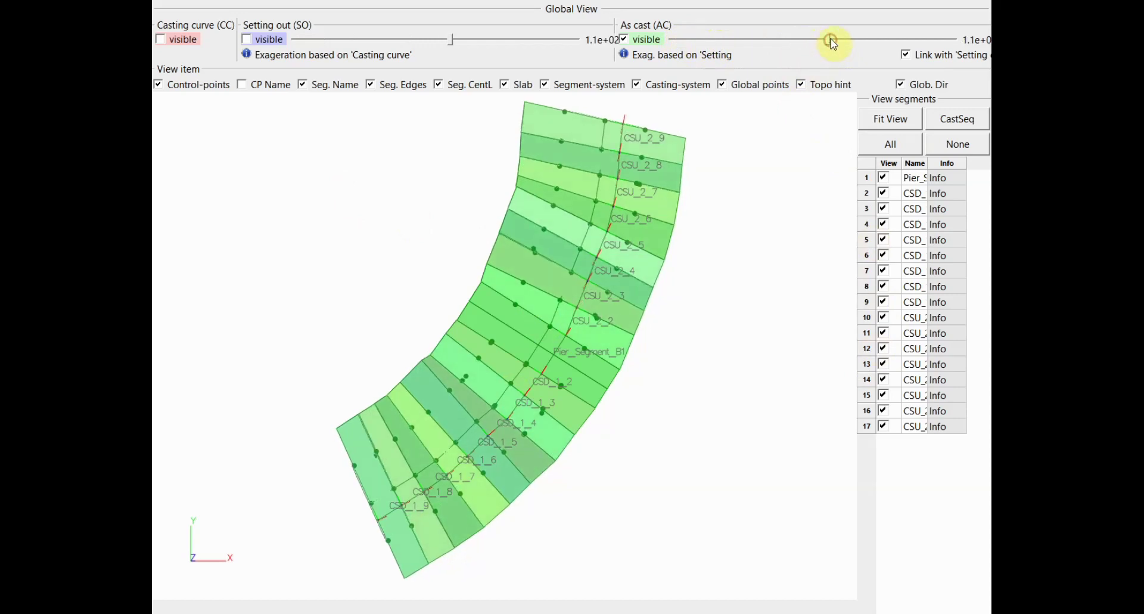
{"action": "left_click", "coordinate": [837, 40]}
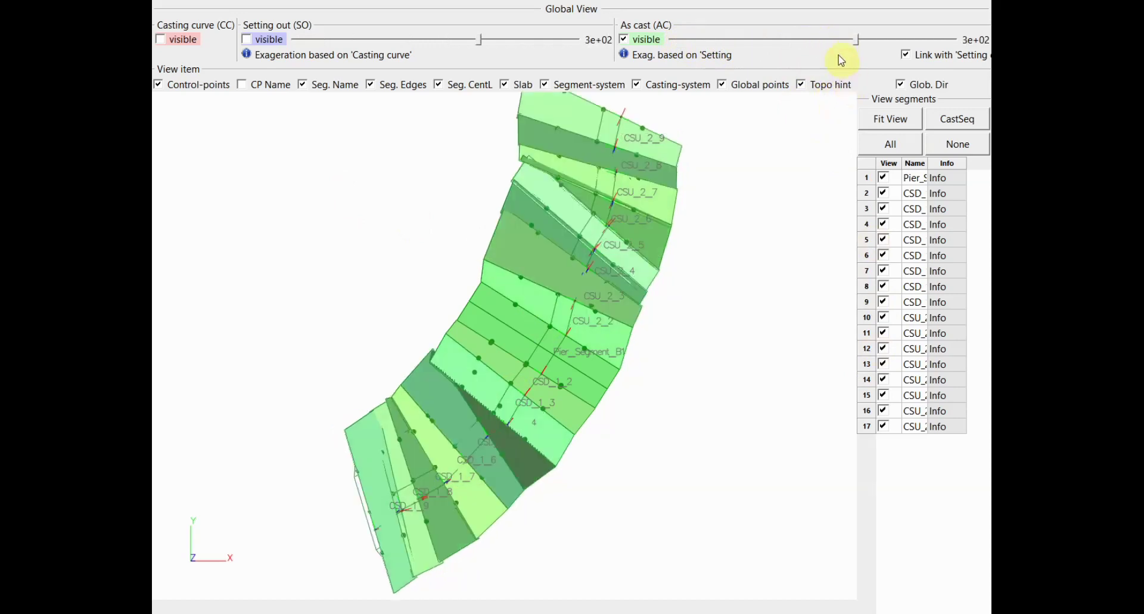
{"action": "left_click", "coordinate": [828, 40]}
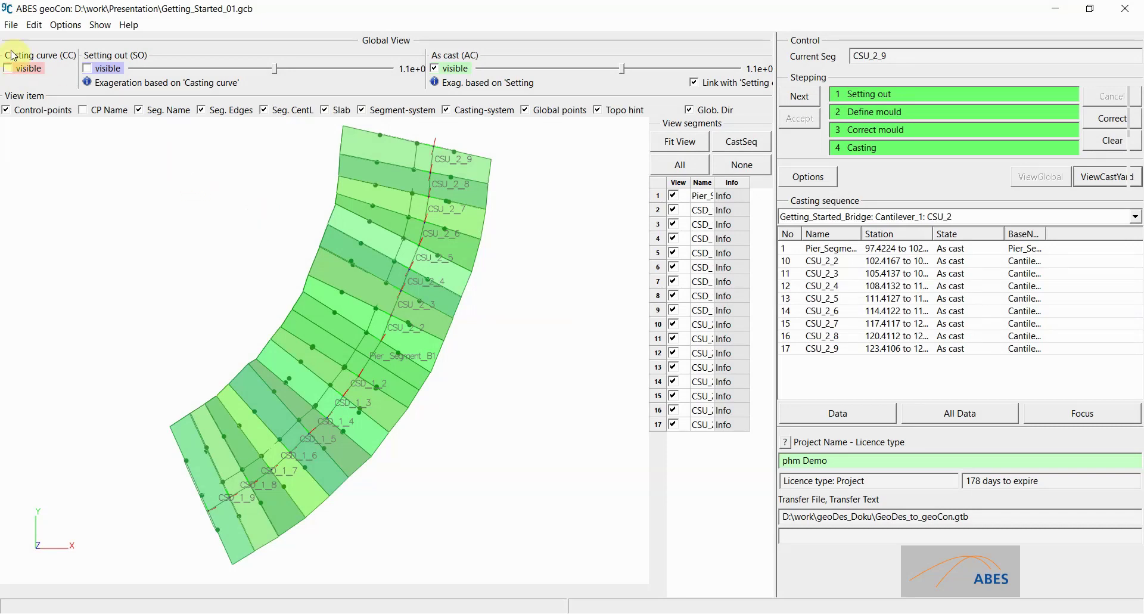
Step: Export the project for ABES assemCon as geoCon_to_assemCon in the D:\work\geoDes_Doku folder
{"action": "left_click", "coordinate": [12, 27]}
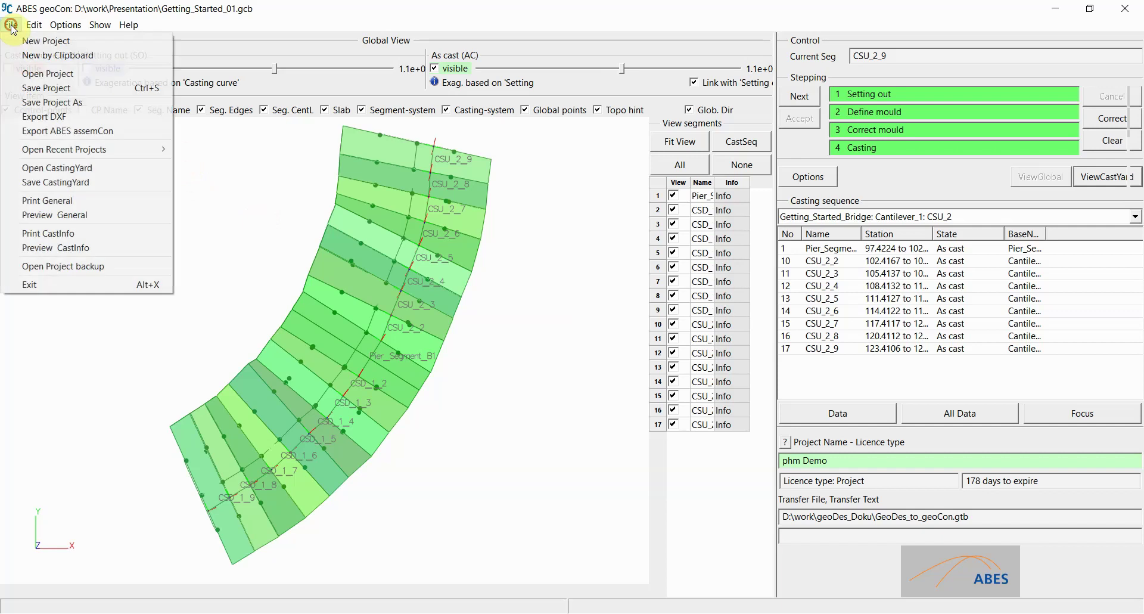
{"action": "left_click", "coordinate": [105, 134]}
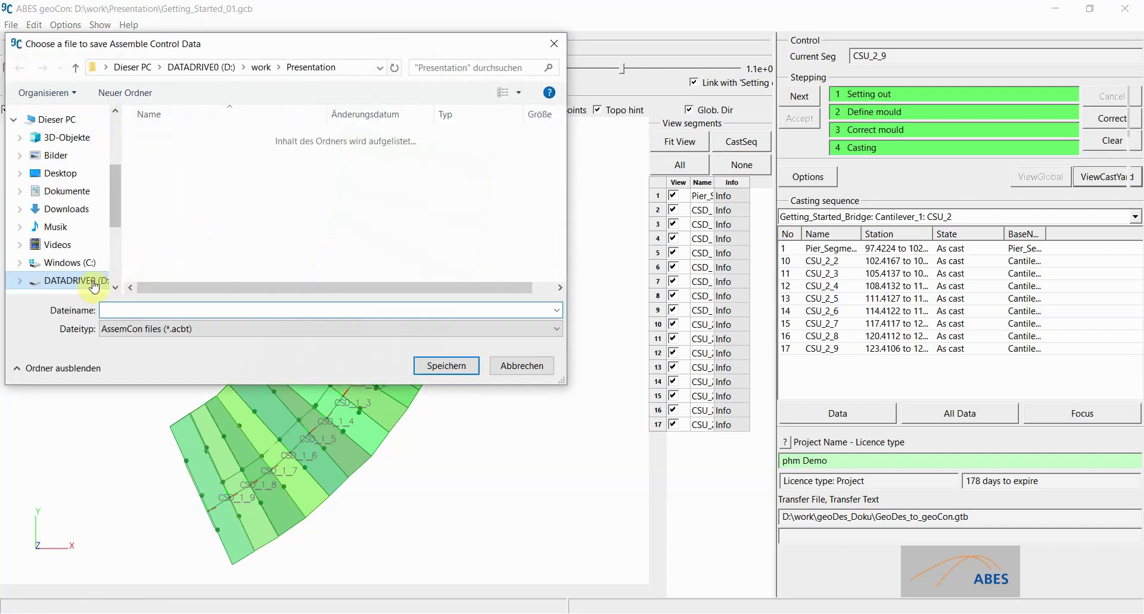
{"action": "left_click", "coordinate": [260, 67]}
{"action": "scroll", "coordinate": [249, 192], "scroll_direction": "down", "scroll_amount": 2}
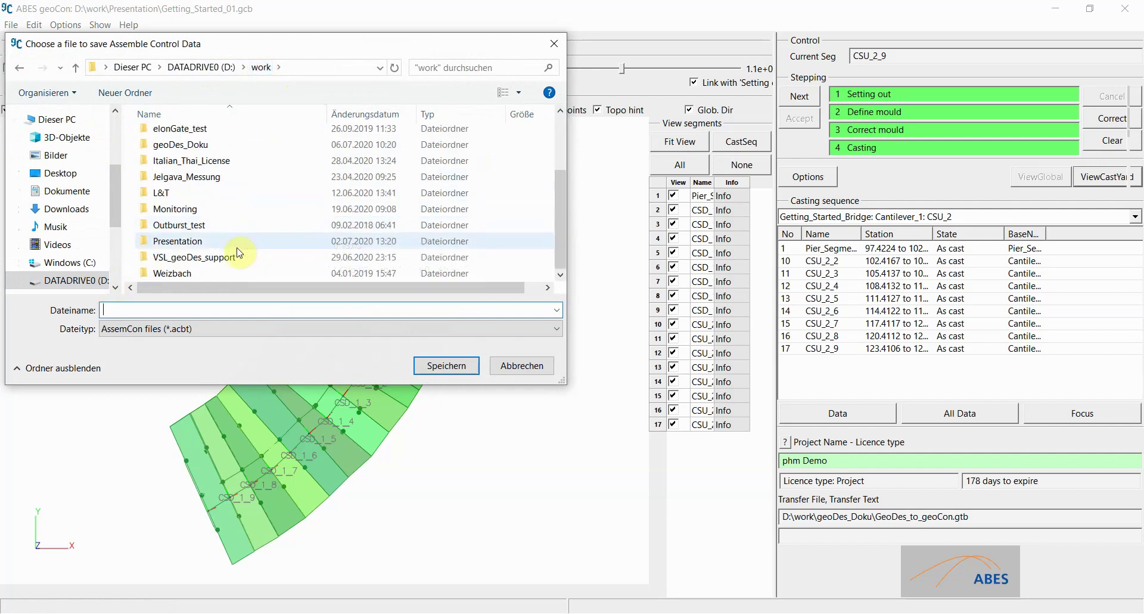
{"action": "scroll", "coordinate": [218, 202], "scroll_direction": "up", "scroll_amount": 1}
{"action": "double_click", "coordinate": [220, 177]}
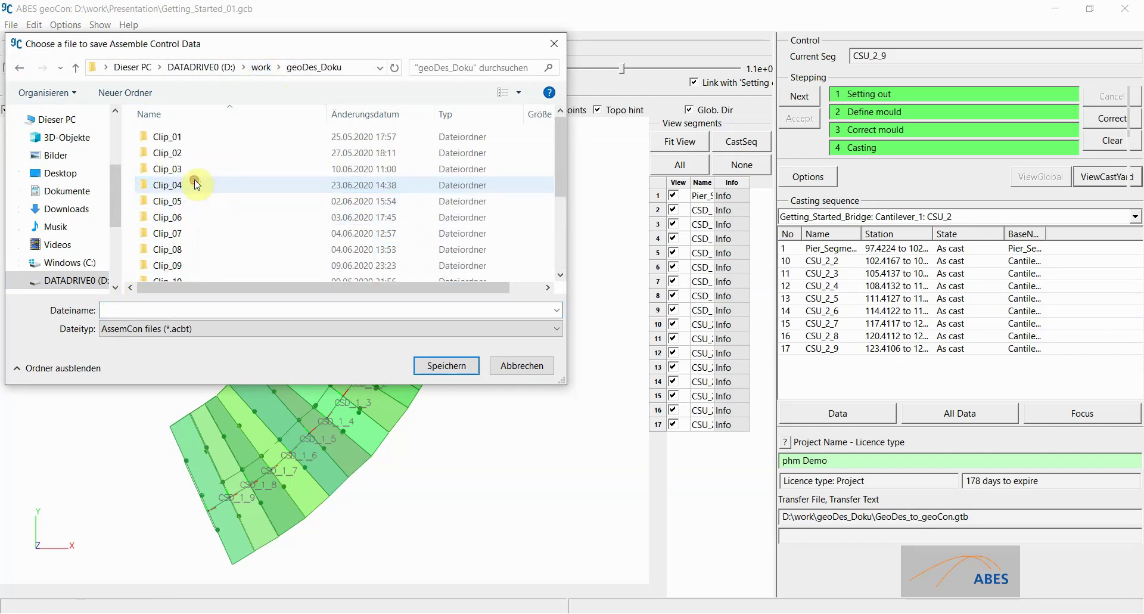
{"action": "left_click", "coordinate": [275, 312]}
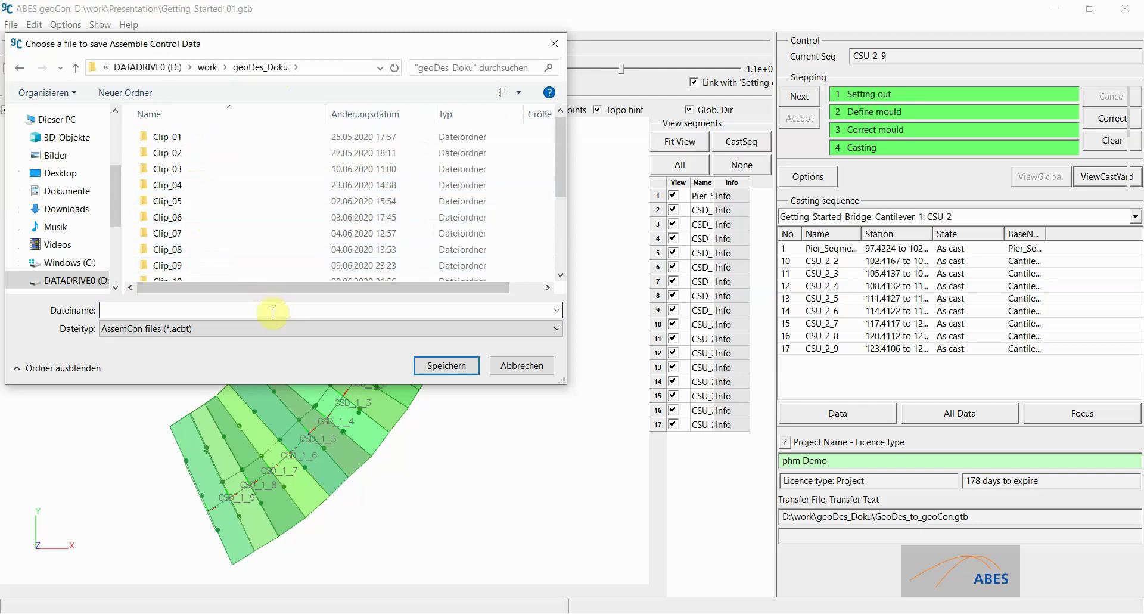
{"action": "type", "text": "geo"}
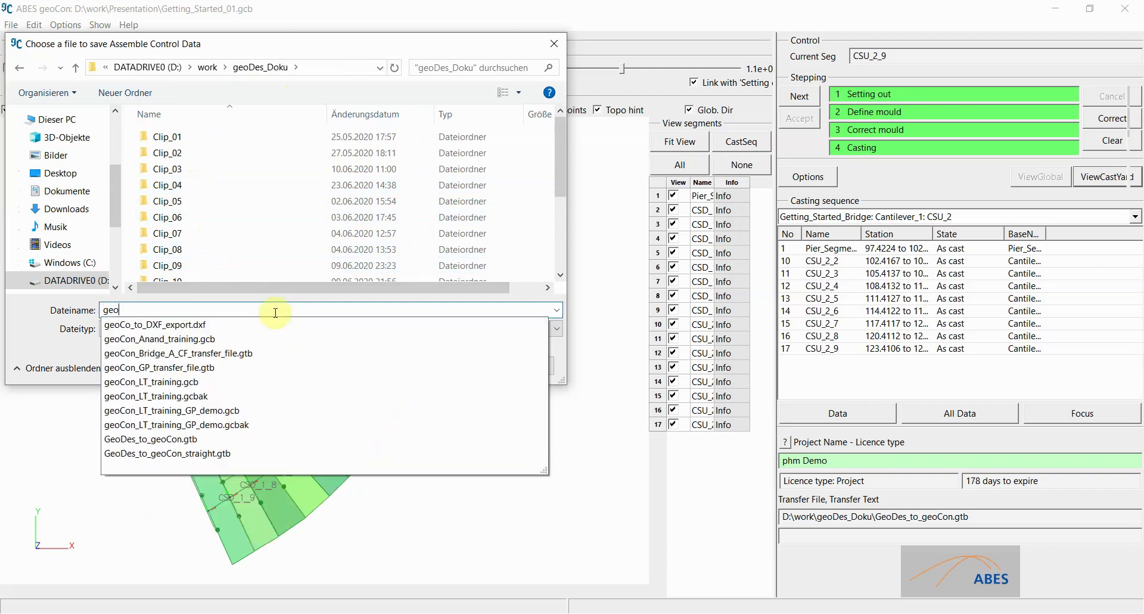
{"action": "type", "text": "Con_t"}
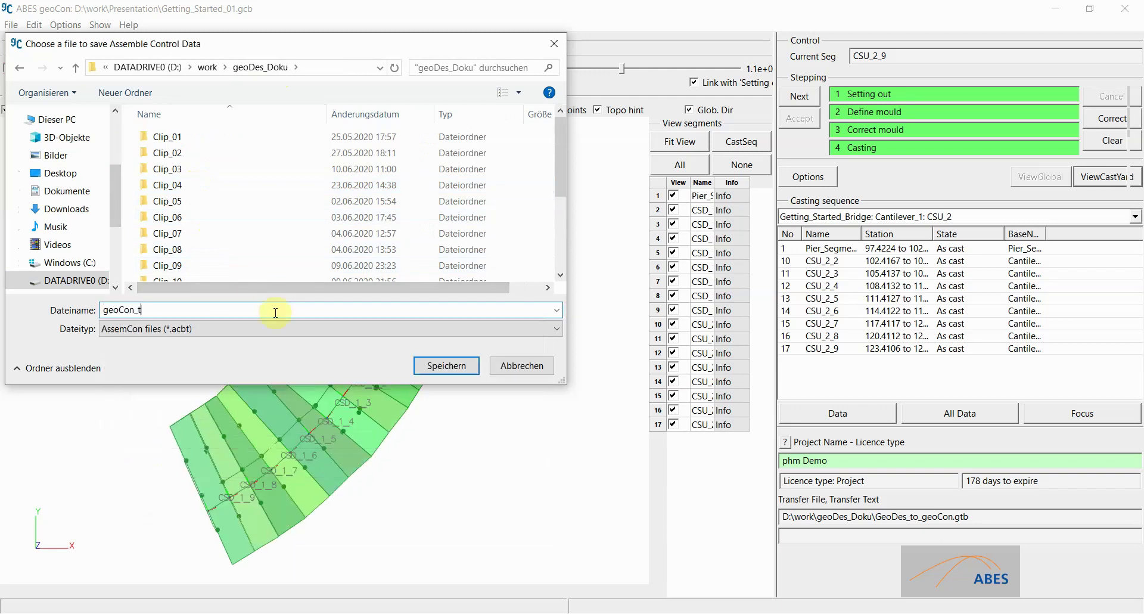
{"action": "type", "text": "o_assemCon"}
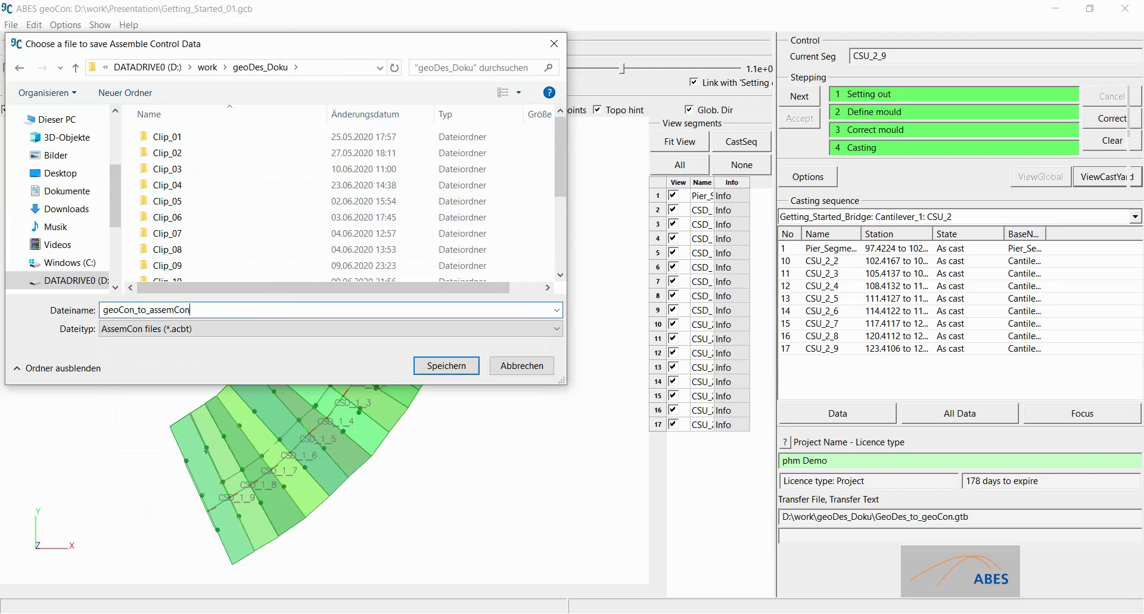
{"action": "left_click", "coordinate": [447, 365]}
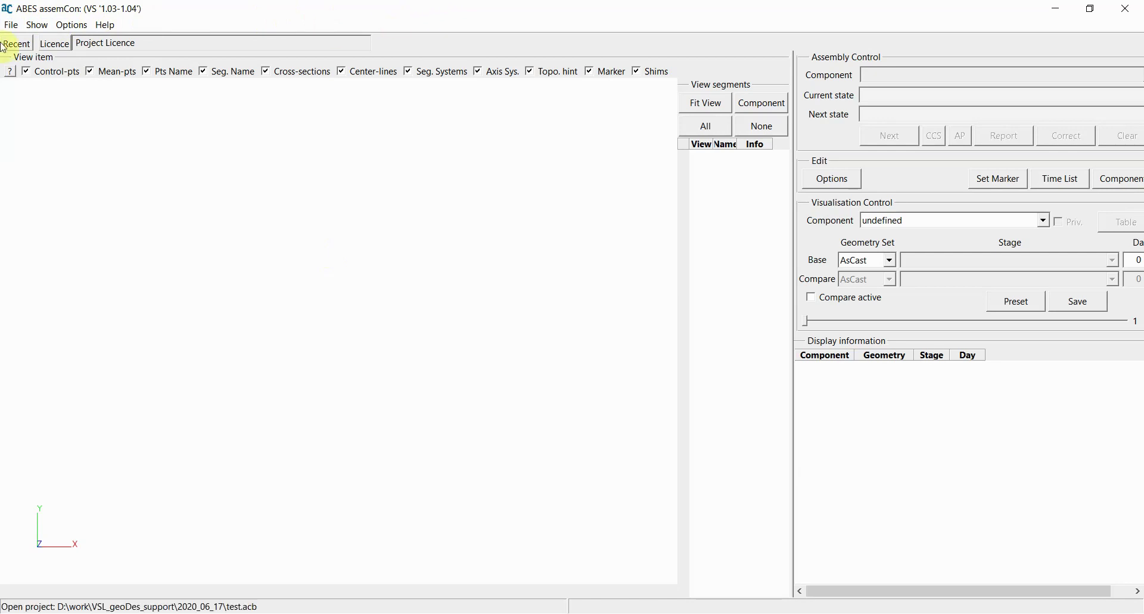
Step: In ABES assemCon, create a new project from the geoCon export file geoCon_to_assemCon.acbt, keeping the original component name
{"action": "left_click", "coordinate": [11, 26]}
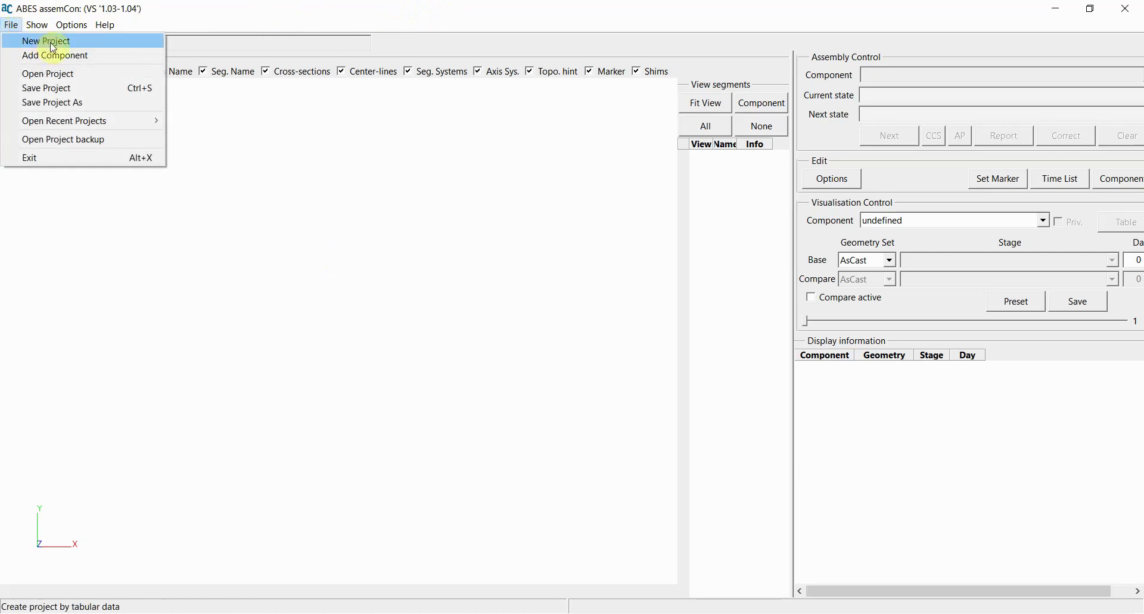
{"action": "left_click", "coordinate": [53, 43]}
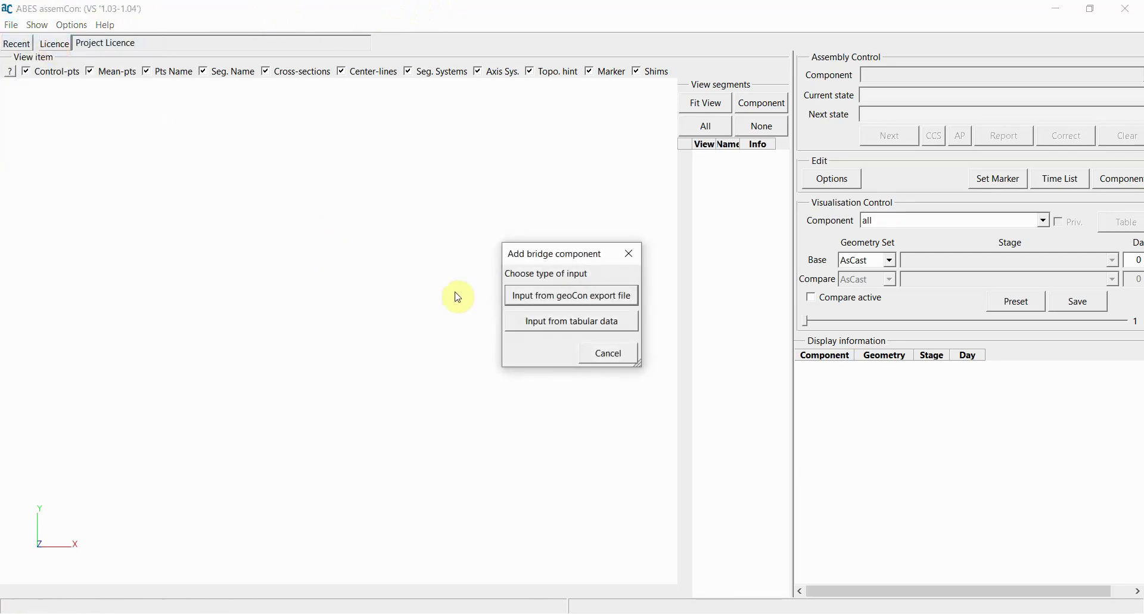
{"action": "left_click", "coordinate": [585, 303]}
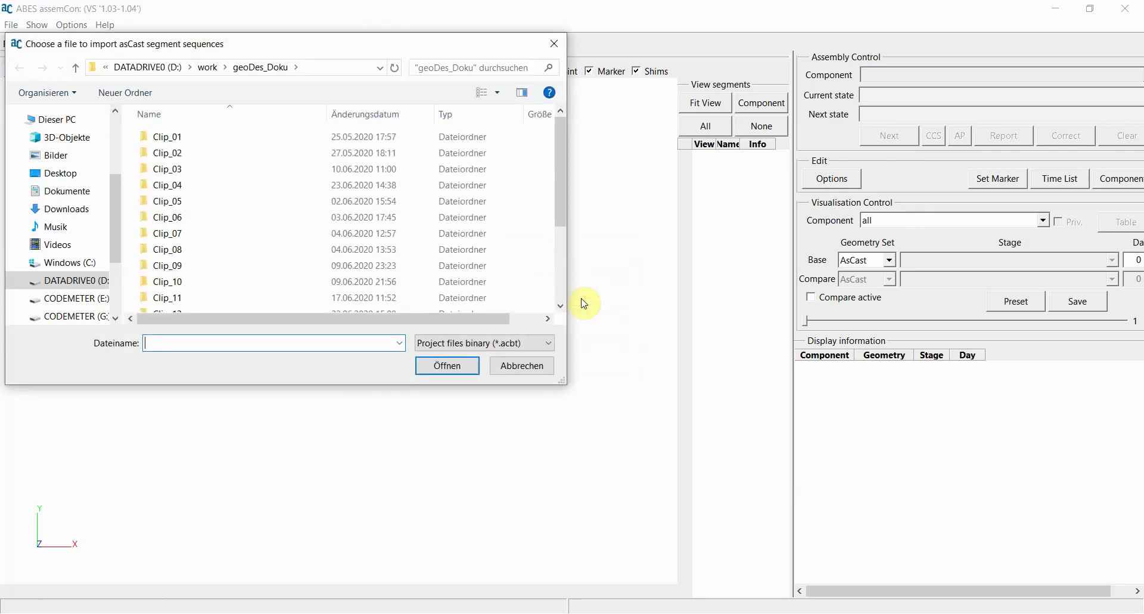
{"action": "scroll", "coordinate": [337, 274], "scroll_direction": "down", "scroll_amount": 1}
{"action": "scroll", "coordinate": [336, 273], "scroll_direction": "down", "scroll_amount": 2}
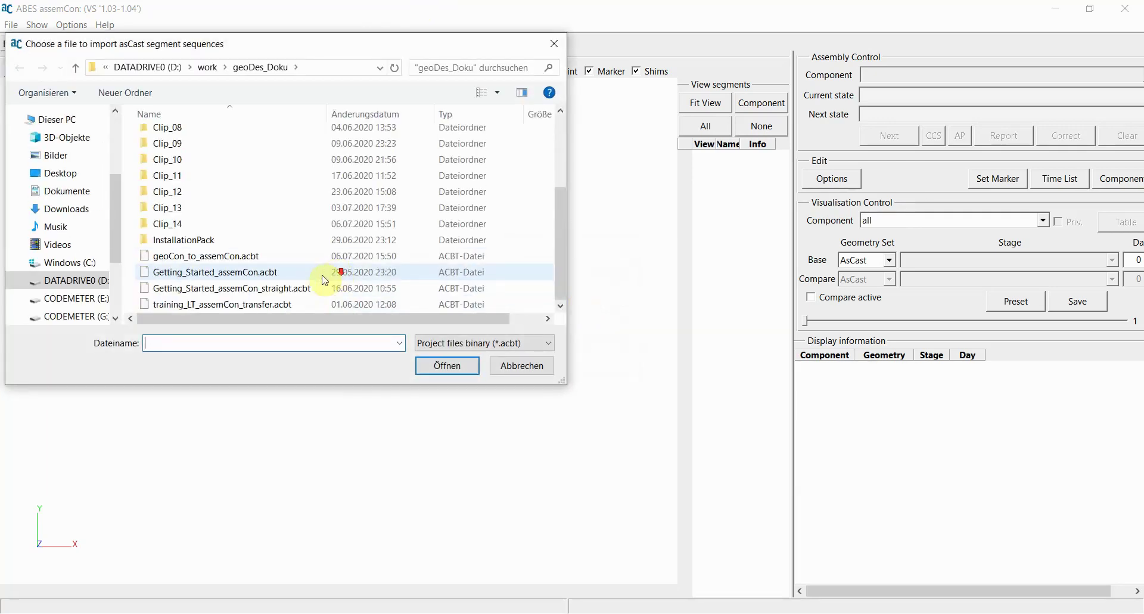
{"action": "double_click", "coordinate": [184, 258]}
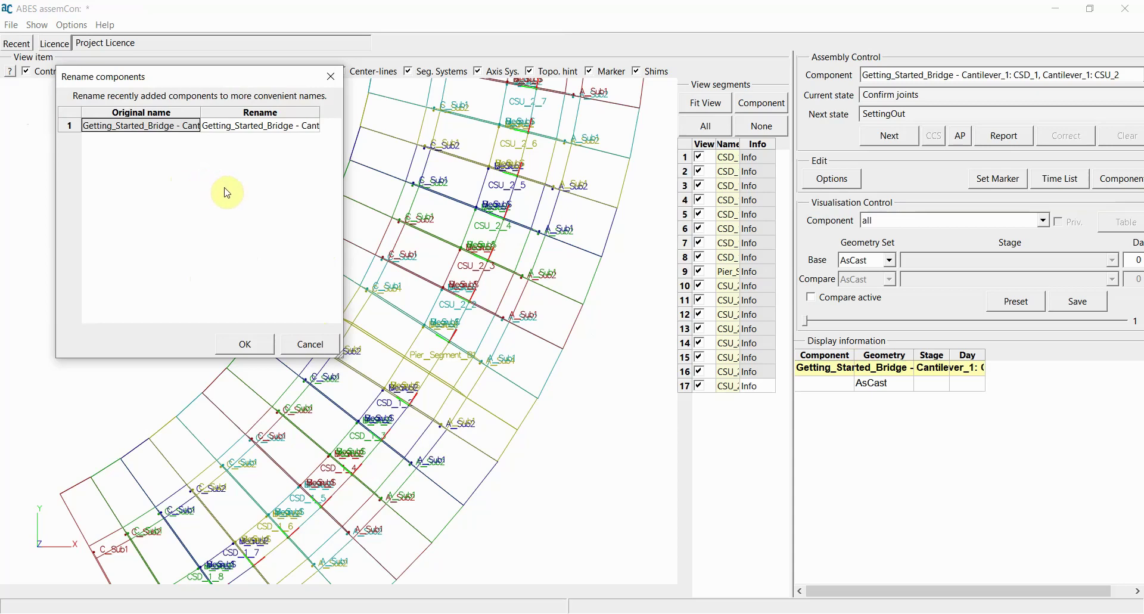
{"action": "left_click", "coordinate": [256, 348]}
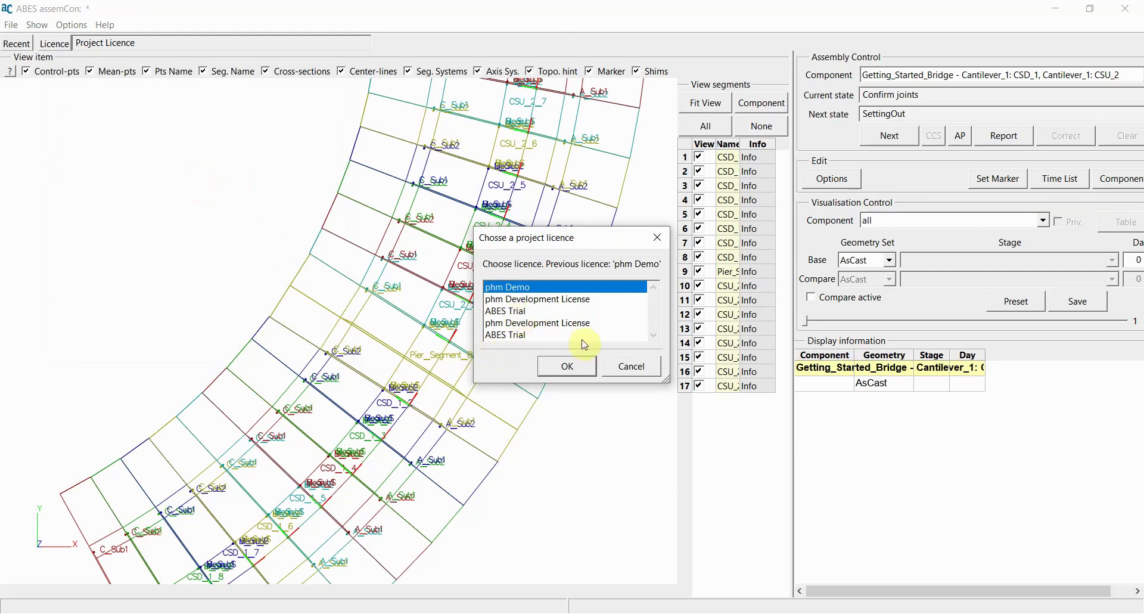
Step: Assign the ABES Trial licence and save the project as Gettin_Started_01 in the geoDes_Doku folder
{"action": "left_click", "coordinate": [520, 335]}
{"action": "left_click", "coordinate": [567, 365]}
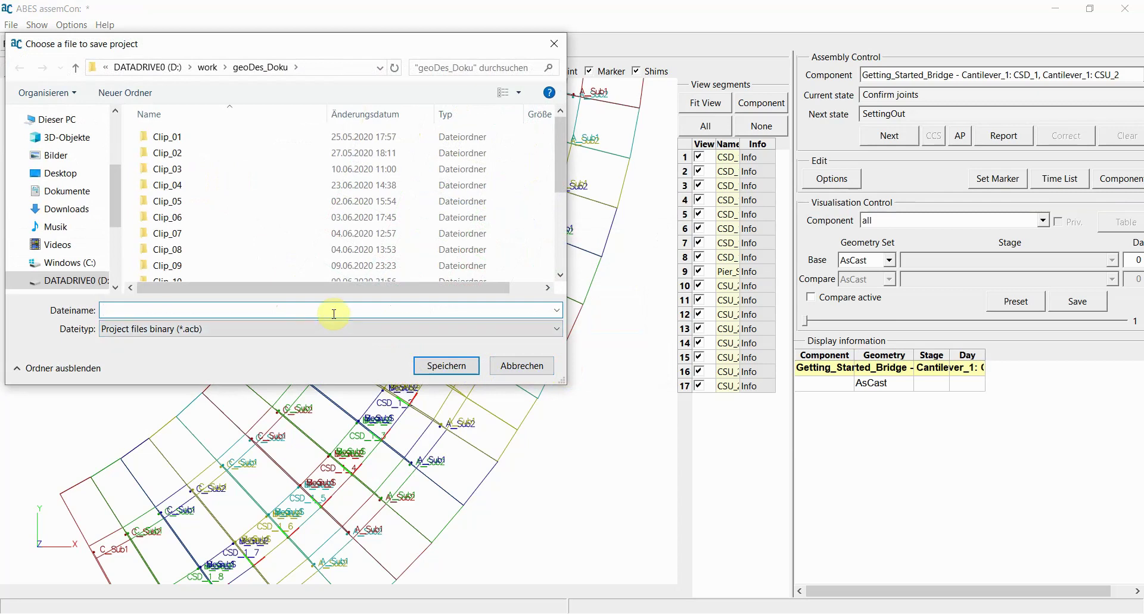
{"action": "type", "text": "Gettin"}
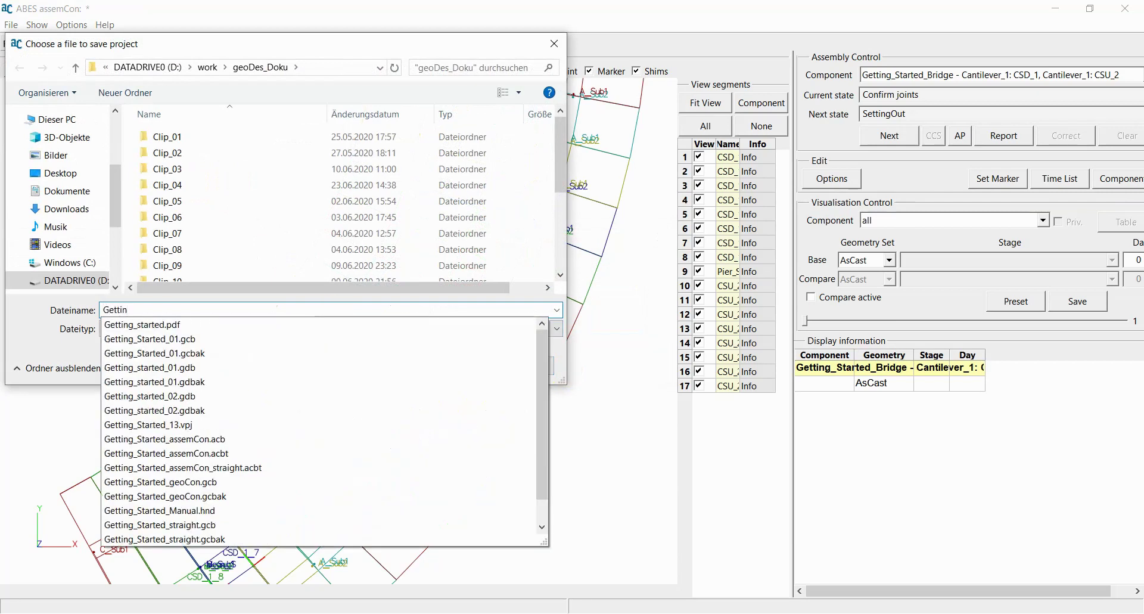
{"action": "type", "text": "_Started"}
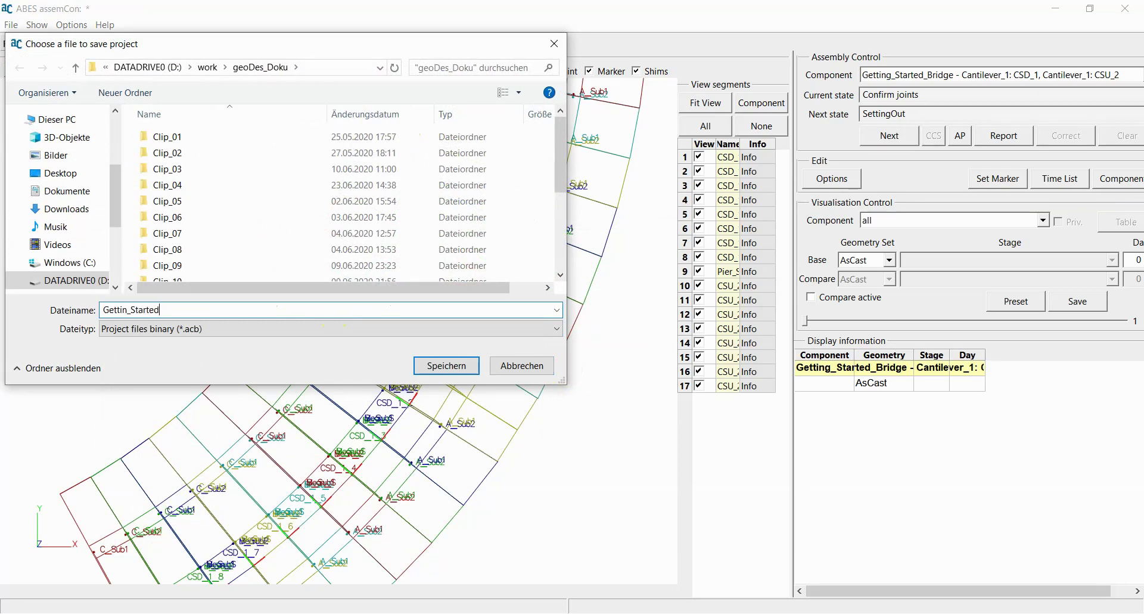
{"action": "type", "text": "_01"}
{"action": "left_click", "coordinate": [448, 365]}
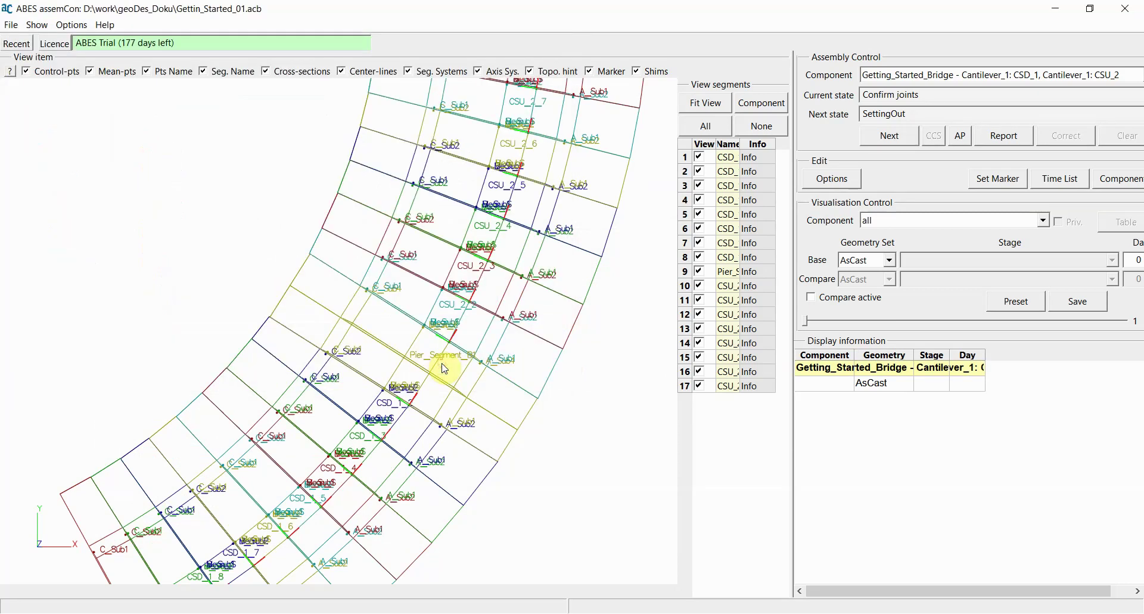
Step: Examine the imported cantilever segments of the bridge in 3D from several angles
{"action": "scroll", "coordinate": [410, 402], "scroll_direction": "up", "scroll_amount": 3}
{"action": "scroll", "coordinate": [413, 405], "scroll_direction": "down", "scroll_amount": 4}
{"action": "scroll", "coordinate": [413, 406], "scroll_direction": "down", "scroll_amount": 2}
{"action": "scroll", "coordinate": [318, 506], "scroll_direction": "up", "scroll_amount": 1}
{"action": "left_click_drag", "start_coordinate": [318, 506], "coordinate": [312, 402]}
{"action": "left_click_drag", "start_coordinate": [521, 299], "coordinate": [545, 345]}
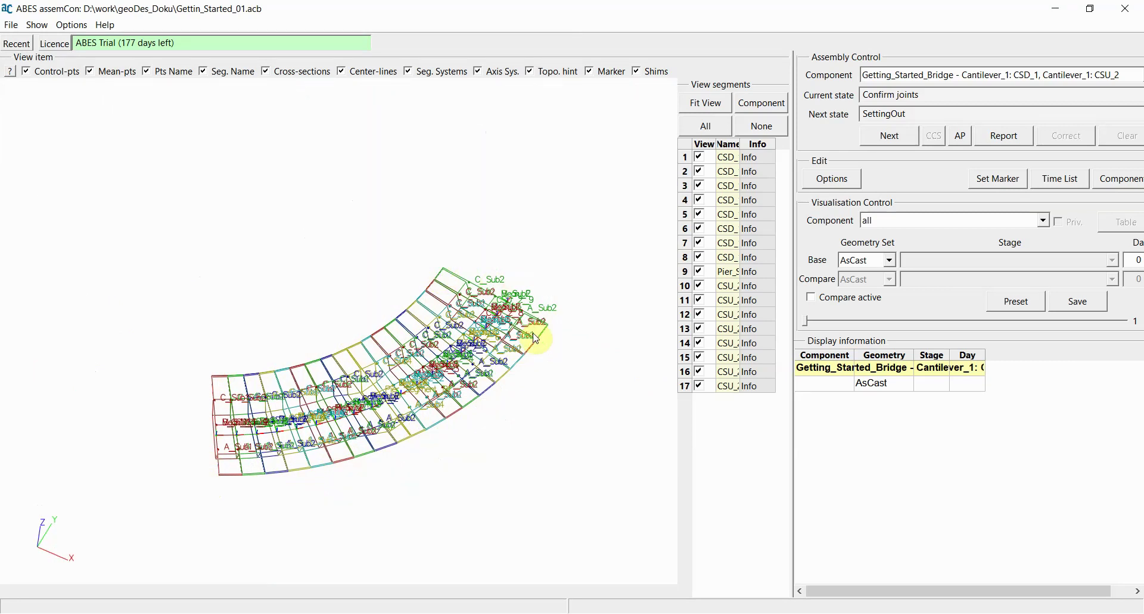
{"action": "left_click_drag", "start_coordinate": [439, 475], "coordinate": [448, 454]}
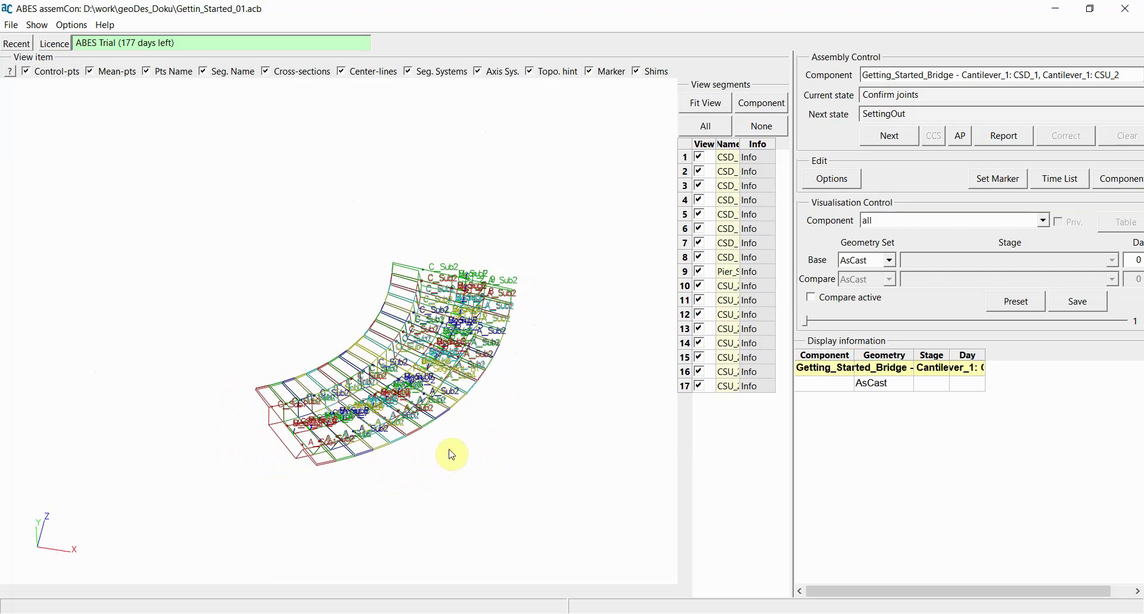